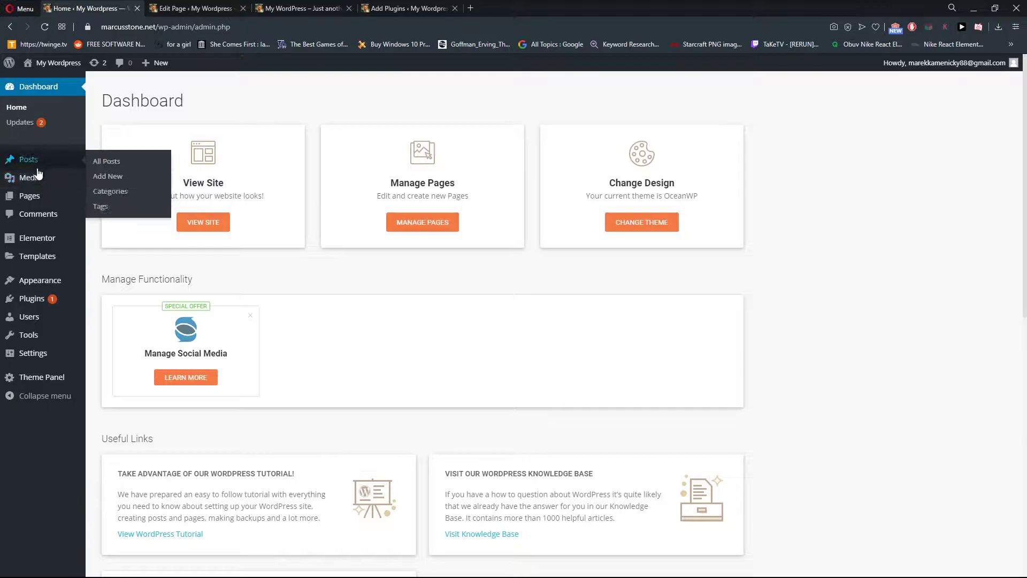
Open the Home page from the pages list for editing in a separate browser tab.
left_click(26, 207)
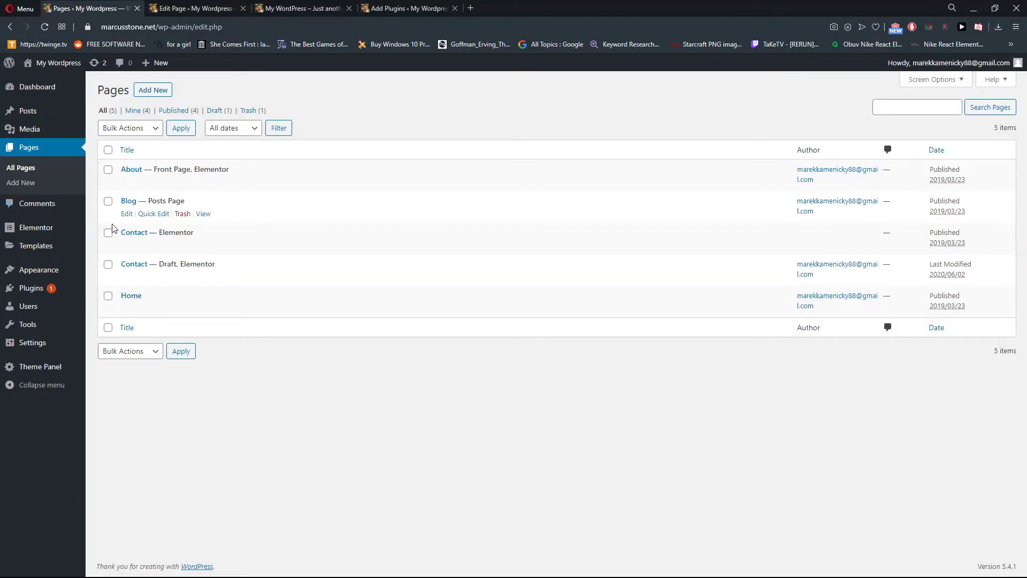
middle_click(132, 299)
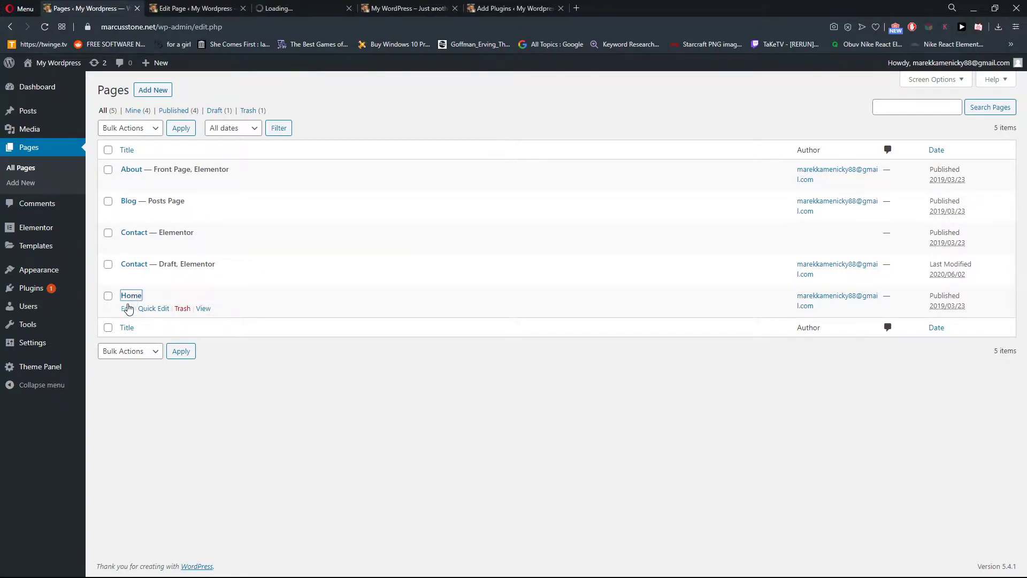
left_click_drag(318, 7, 228, 5)
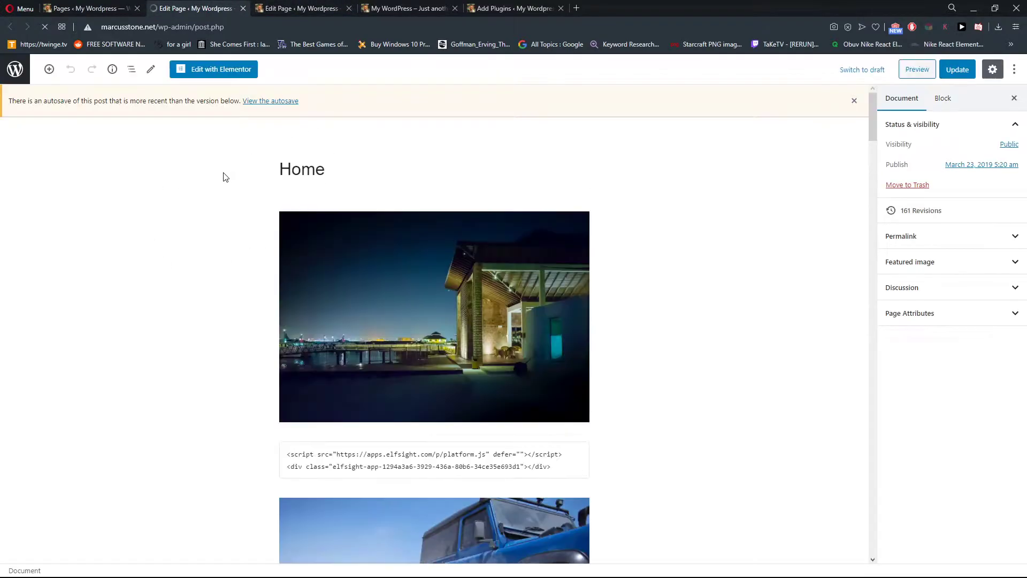
Remove the Custom HTML block between the night house image and the blue jeep image.
scroll(399, 312, "down", 1)
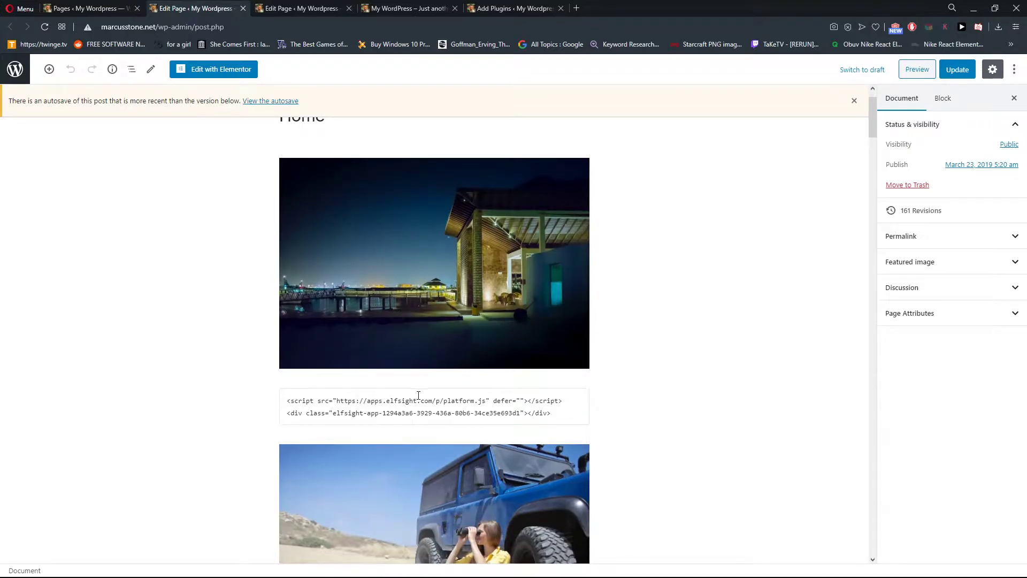
scroll(418, 395, "down", 1)
left_click(442, 365)
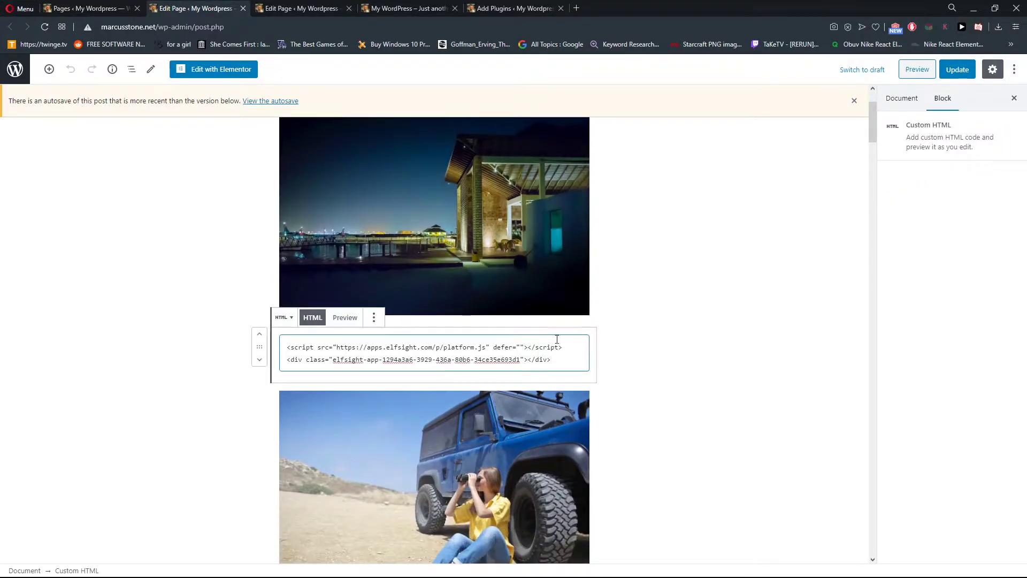
left_click(374, 317)
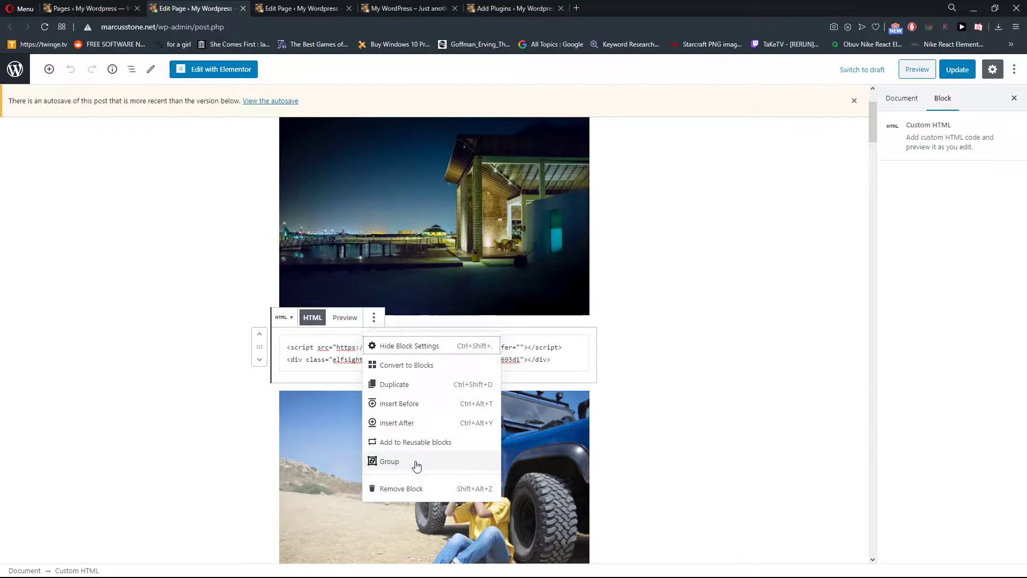
left_click(404, 488)
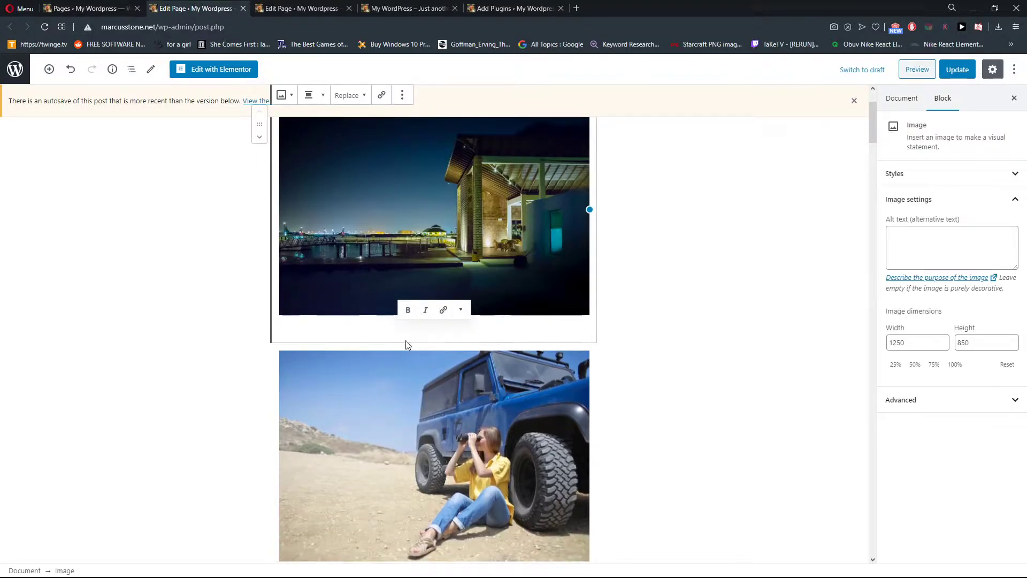
left_click(229, 340)
Insert a Columns block between the house and jeep images, using the three-column variation with a wide center column.
left_click(422, 326)
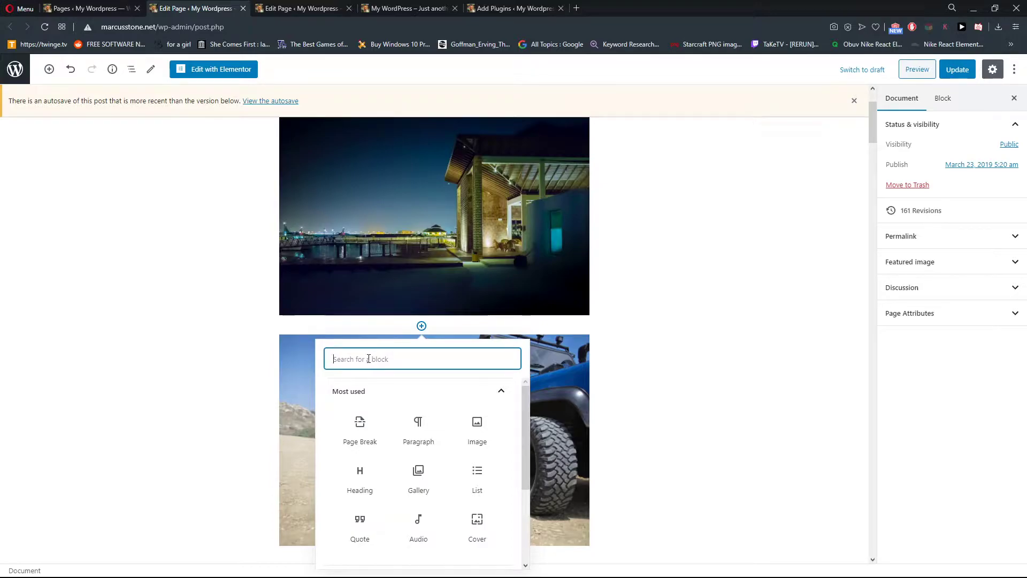
type("col")
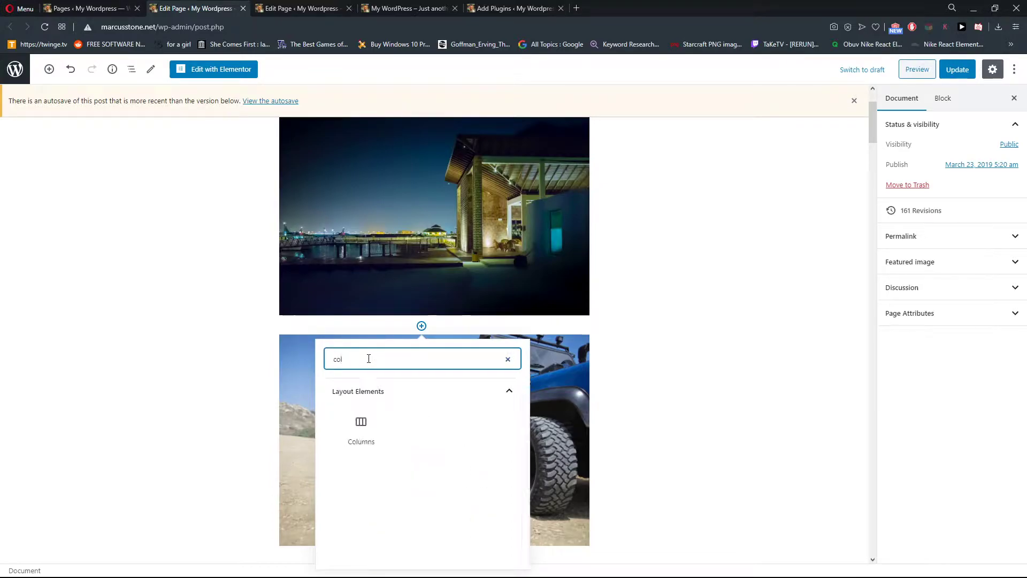
left_click(354, 434)
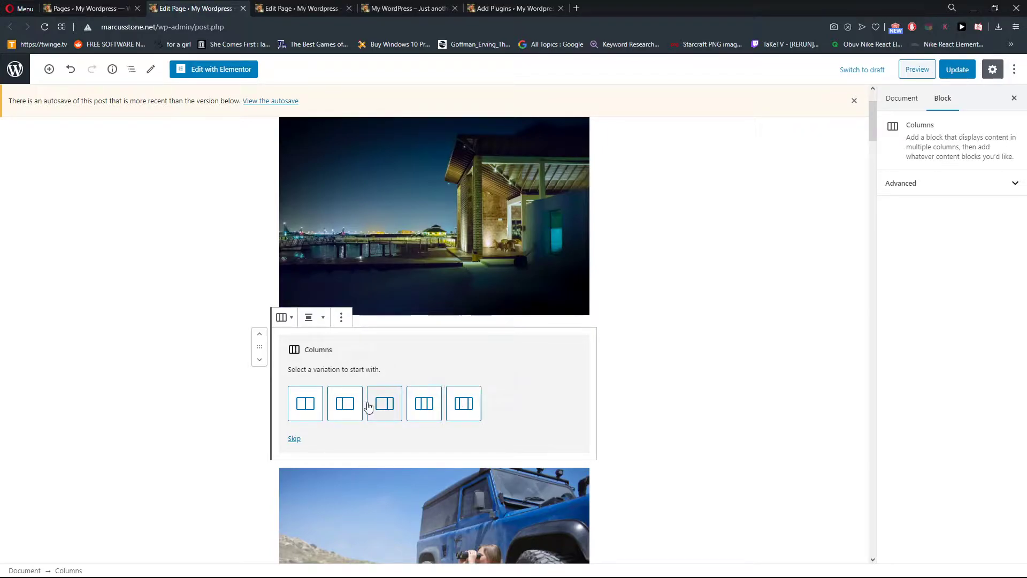
left_click(464, 404)
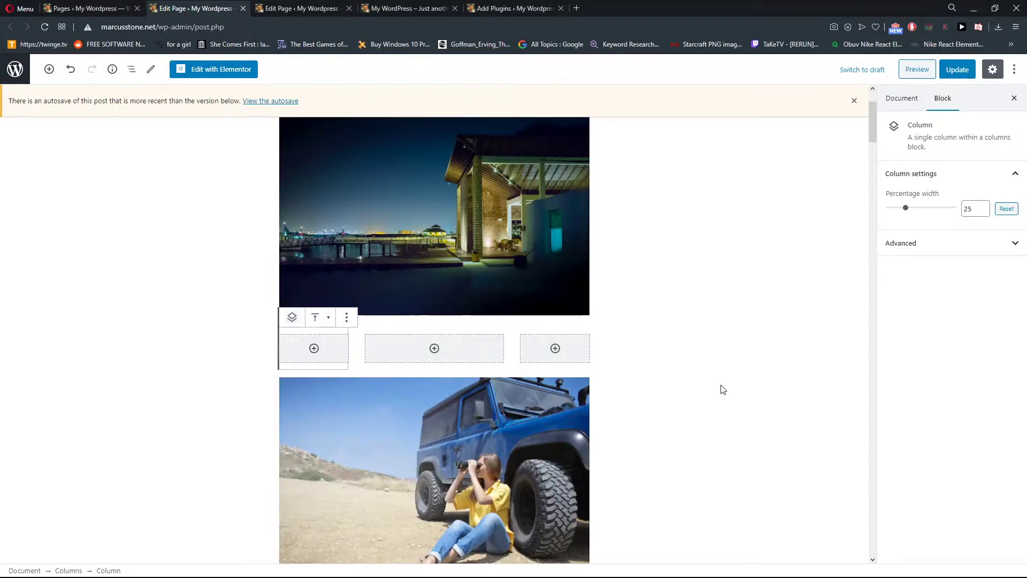
left_click(721, 389)
Add an Image block with the portrait photo of the man to the wide center column.
left_click(434, 349)
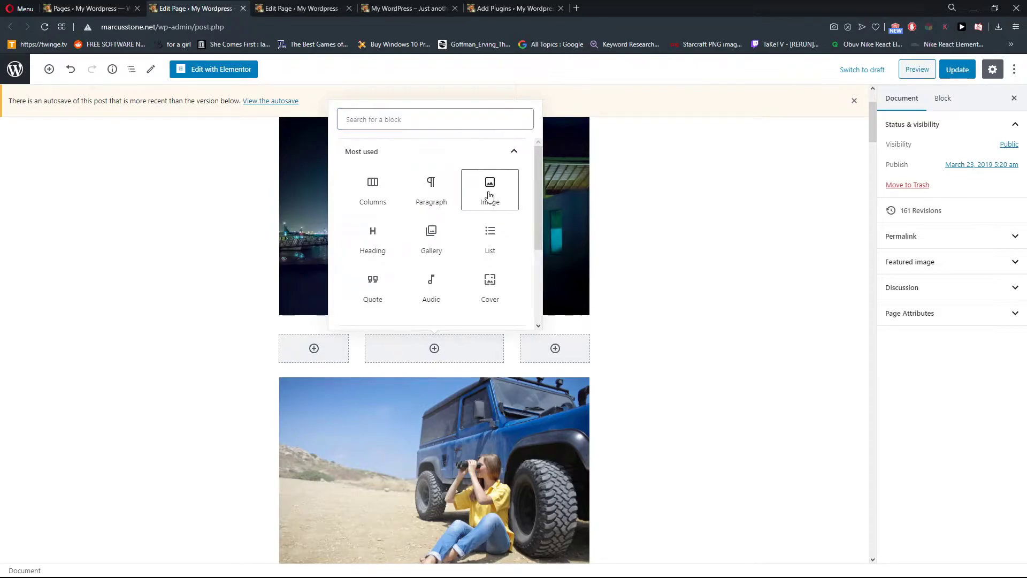
left_click(487, 191)
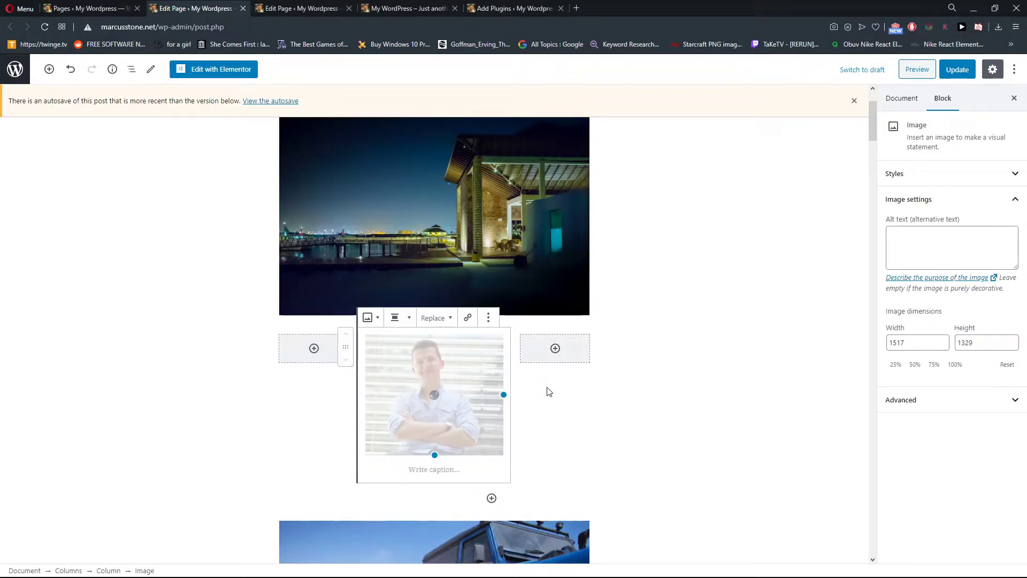
left_click(717, 381)
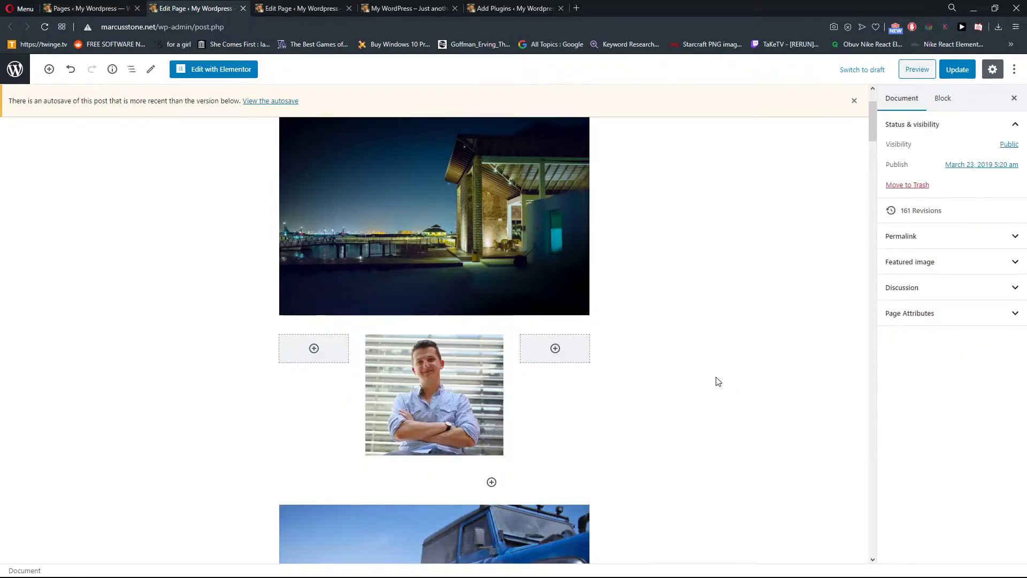
Preview the Home page and check the portrait's placement between the house and jeep images, and return to the editor.
scroll(709, 381, "down", 1)
left_click(917, 69)
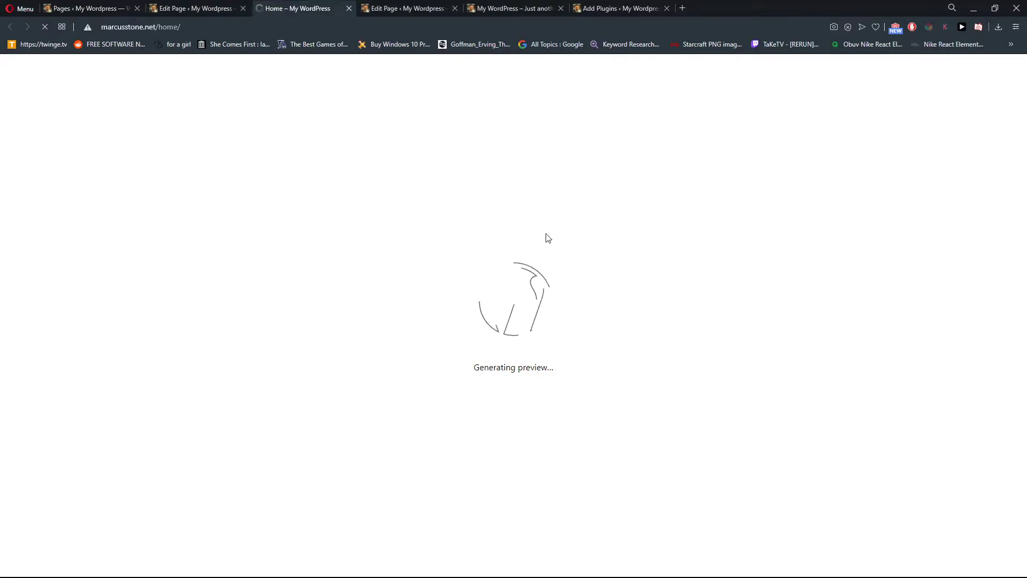
scroll(535, 241, "down", 4)
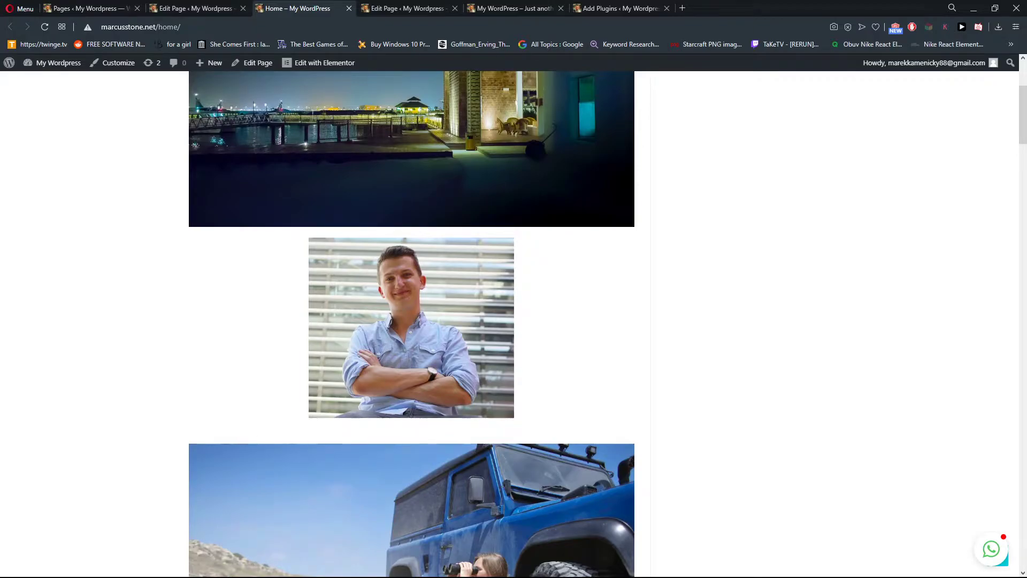
left_click(188, 8)
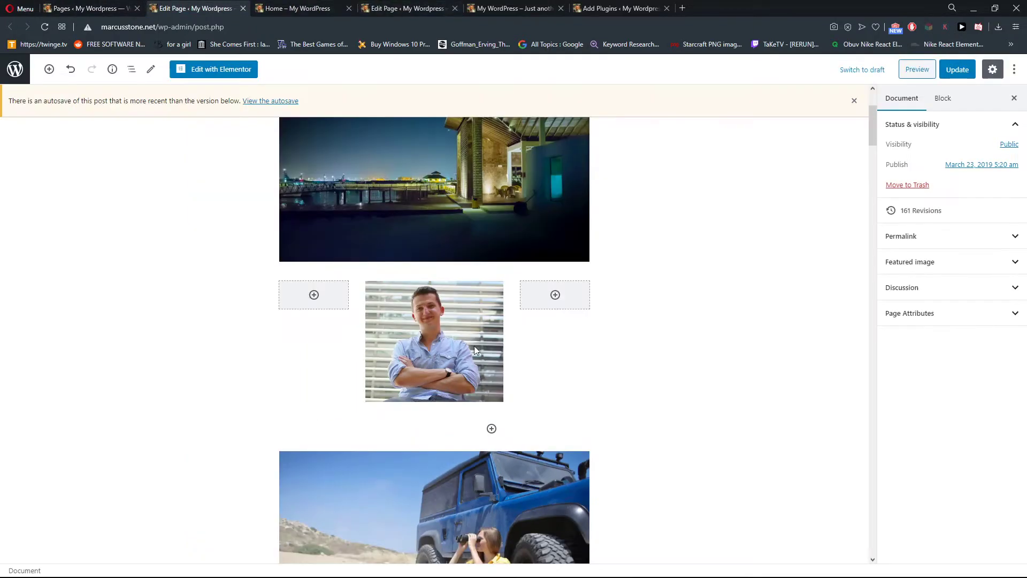
Remove the Columns block that contains the portrait photo.
left_click(531, 365)
left_click(421, 431)
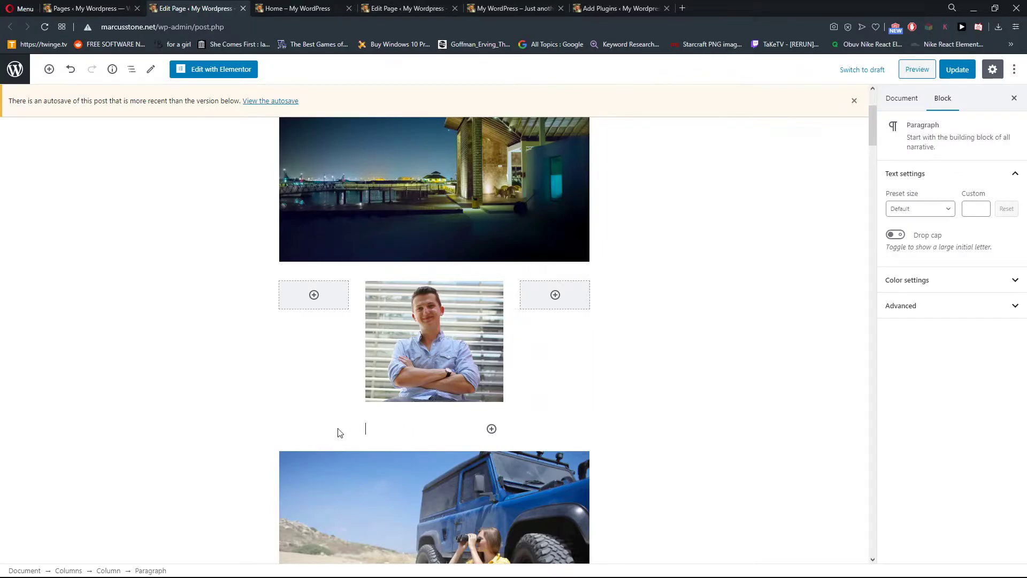
left_click(346, 436)
left_click(353, 439)
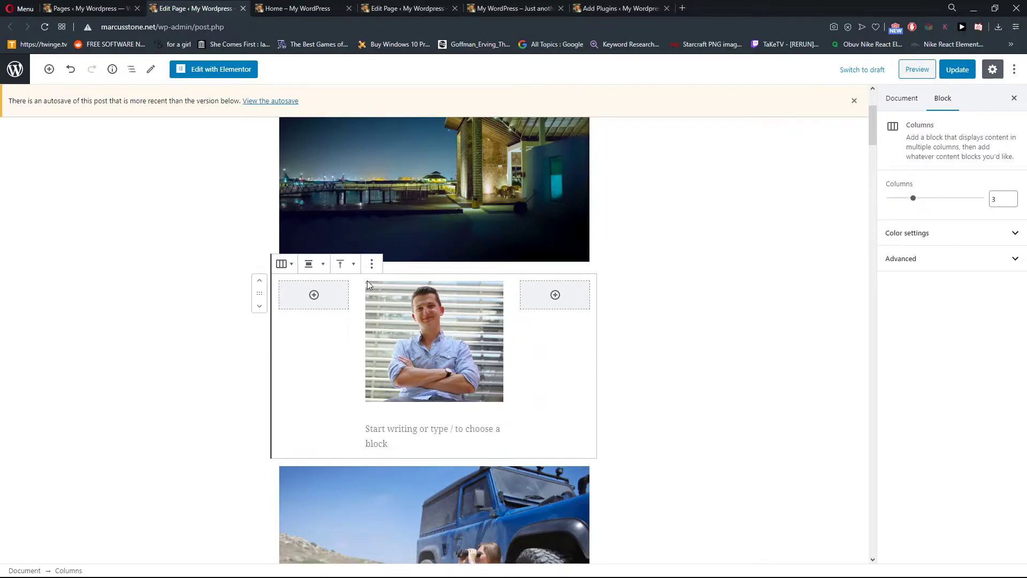
left_click(372, 263)
left_click(375, 415)
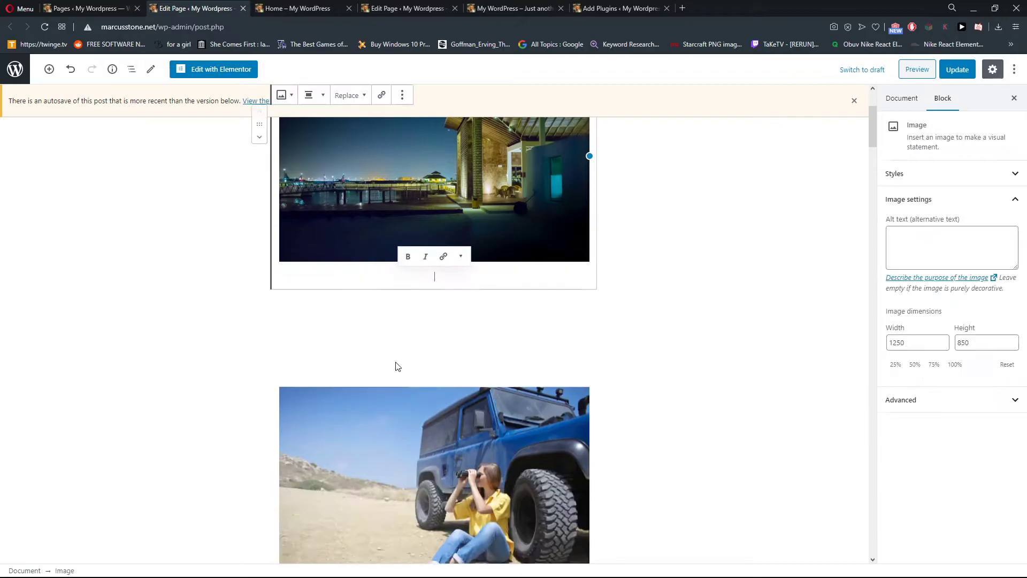
Insert a new Columns block below the house image, again with the wide-center three-column variation.
left_click(421, 290)
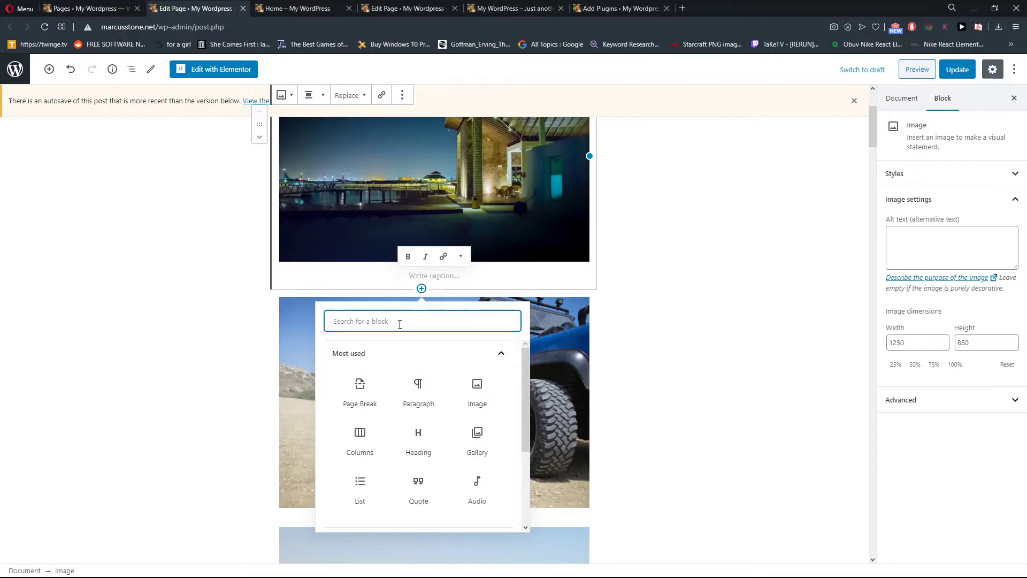
type("col")
left_click(361, 388)
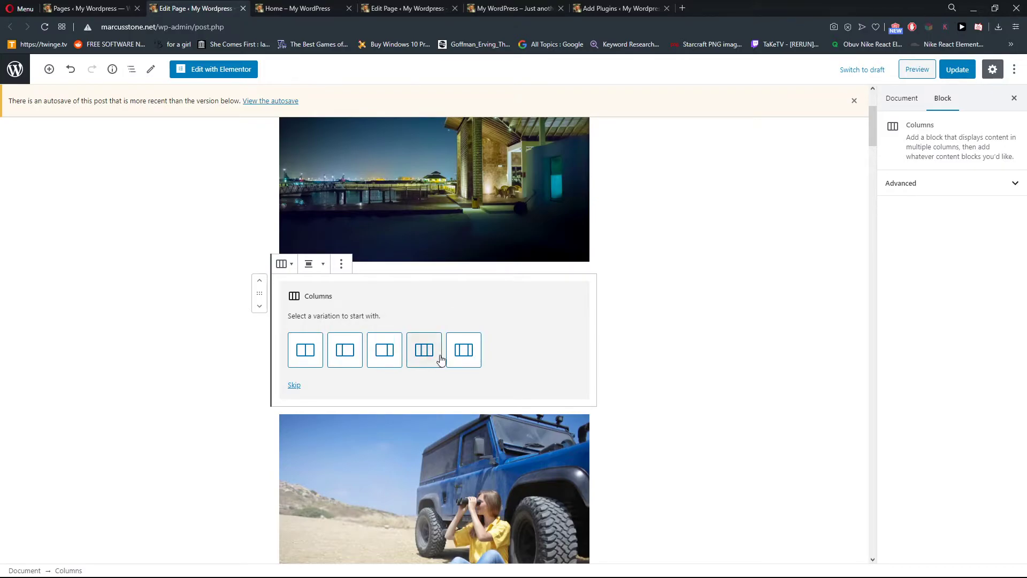
left_click(456, 357)
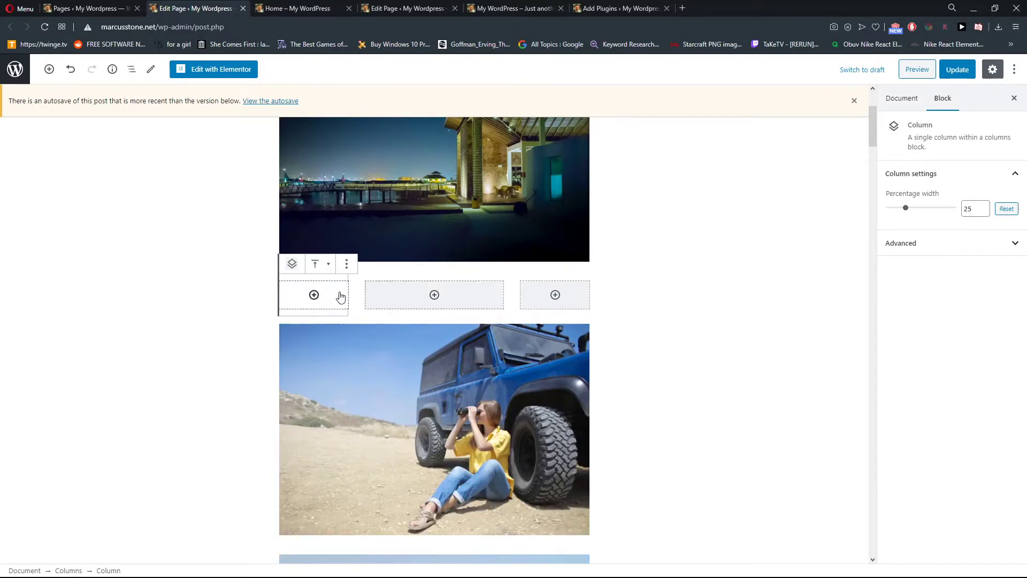
Select the whole empty Columns block below the house image and remove it.
left_click(347, 264)
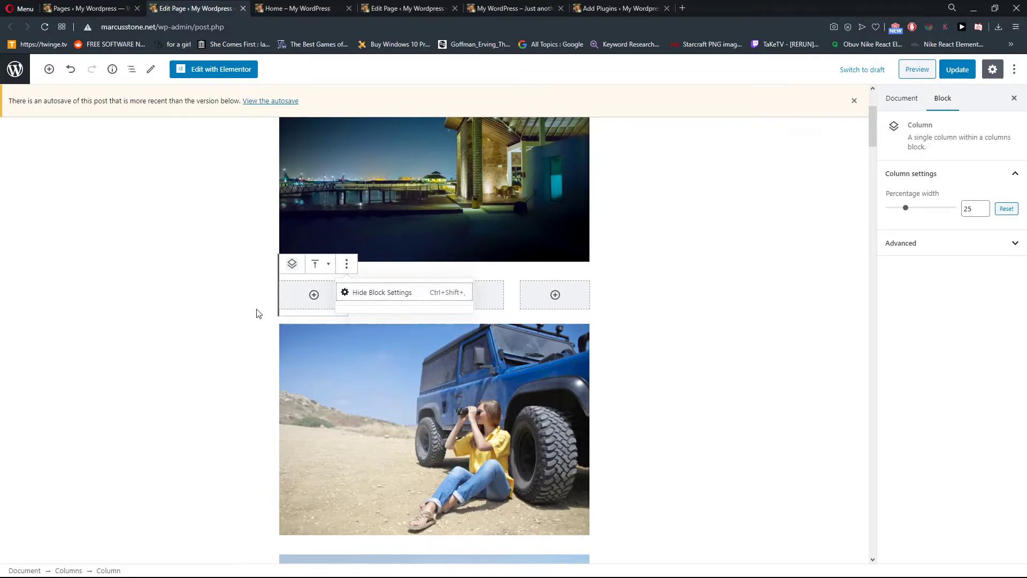
left_click(257, 312)
left_click(358, 315)
left_click(345, 322)
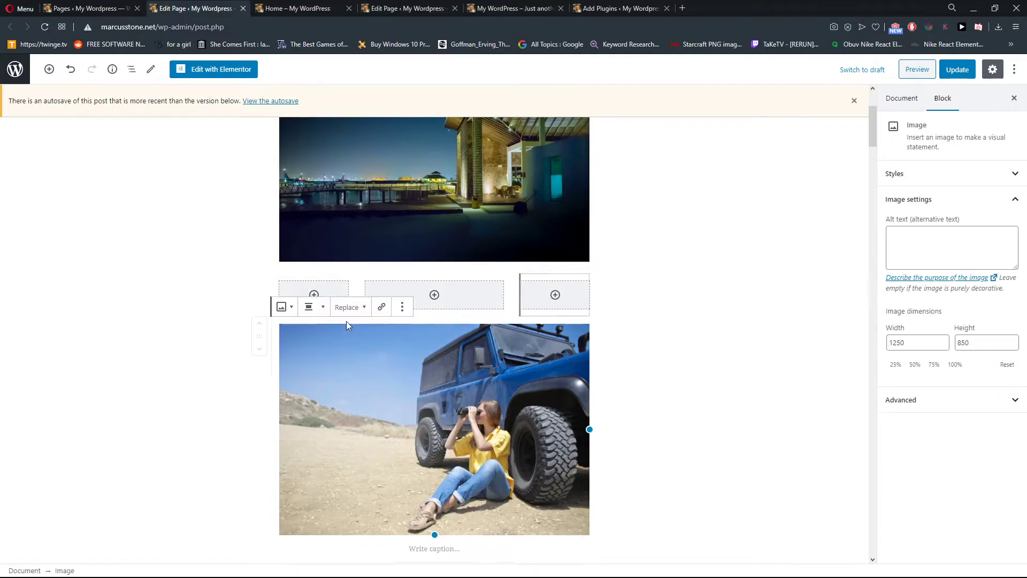
left_click(360, 278)
left_click(353, 274)
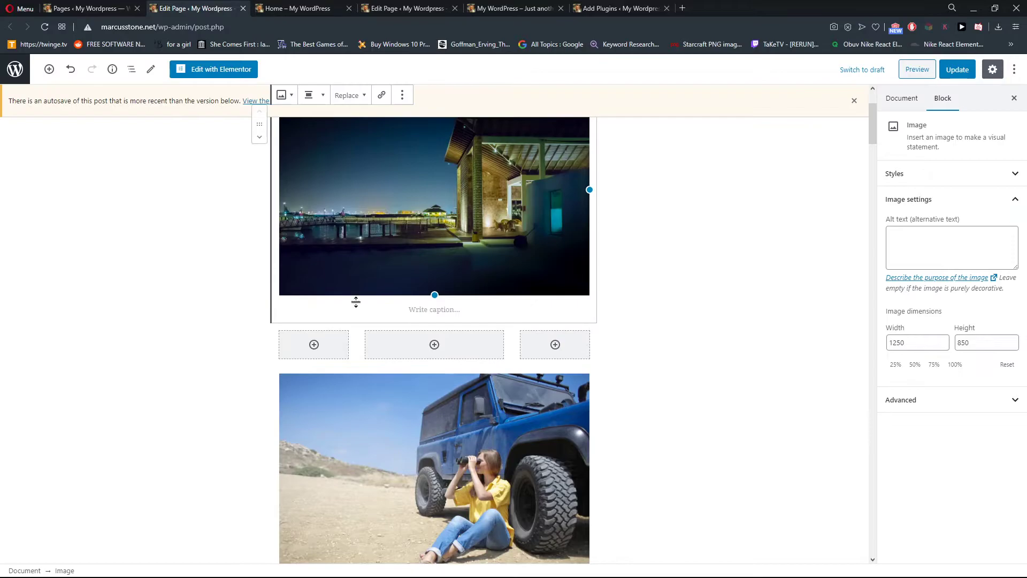
left_click(351, 349)
left_click(369, 300)
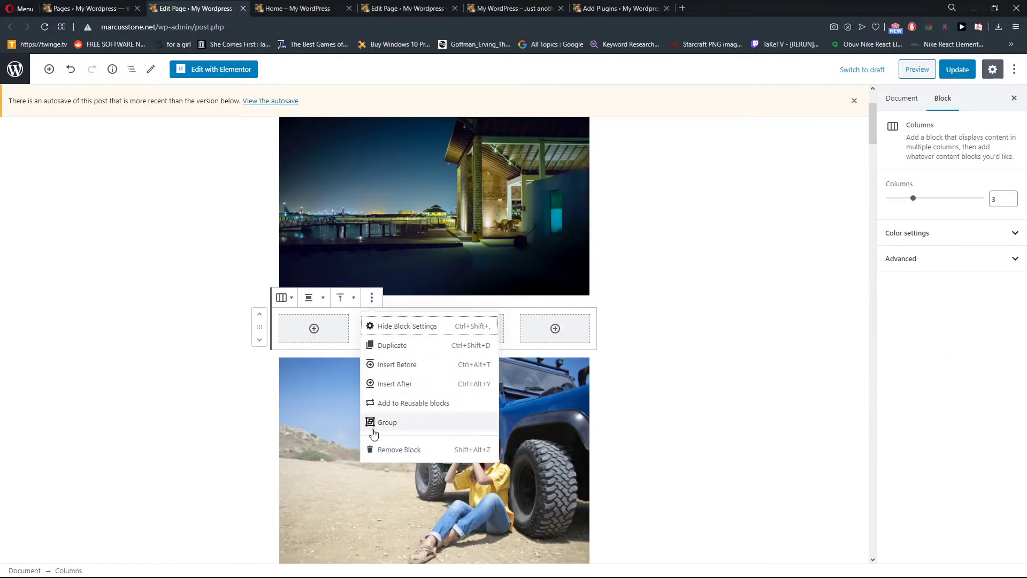
left_click(374, 449)
Insert a Columns block with three equal columns between the house and jeep images.
left_click(421, 322)
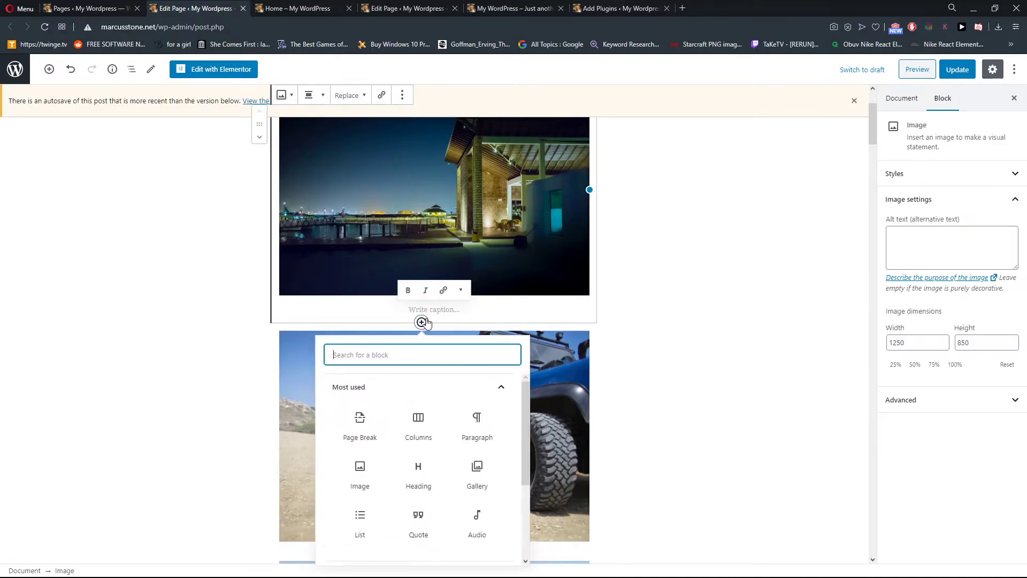
scroll(377, 384, "down", 3)
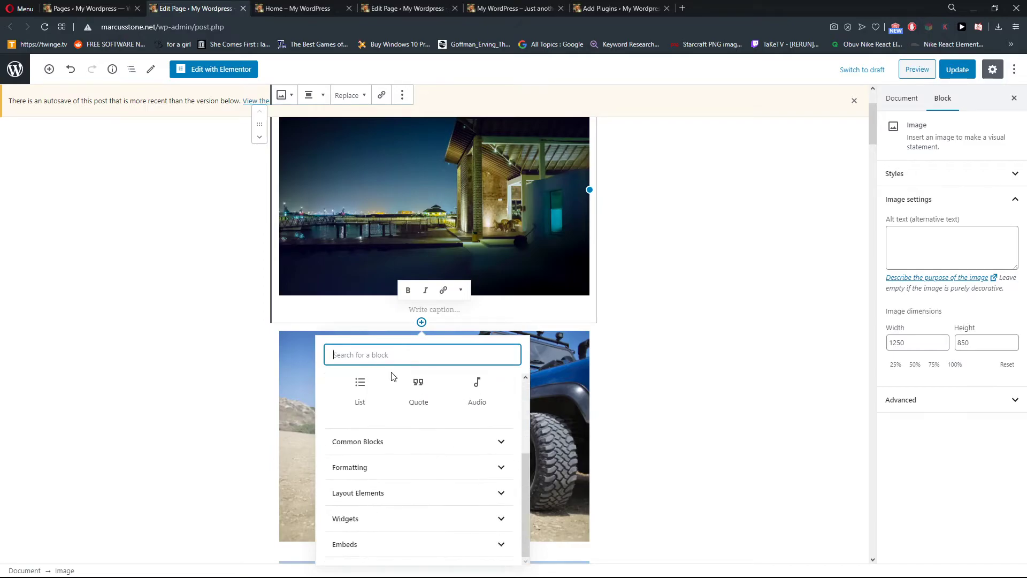
scroll(370, 471, "up", 1)
type("col")
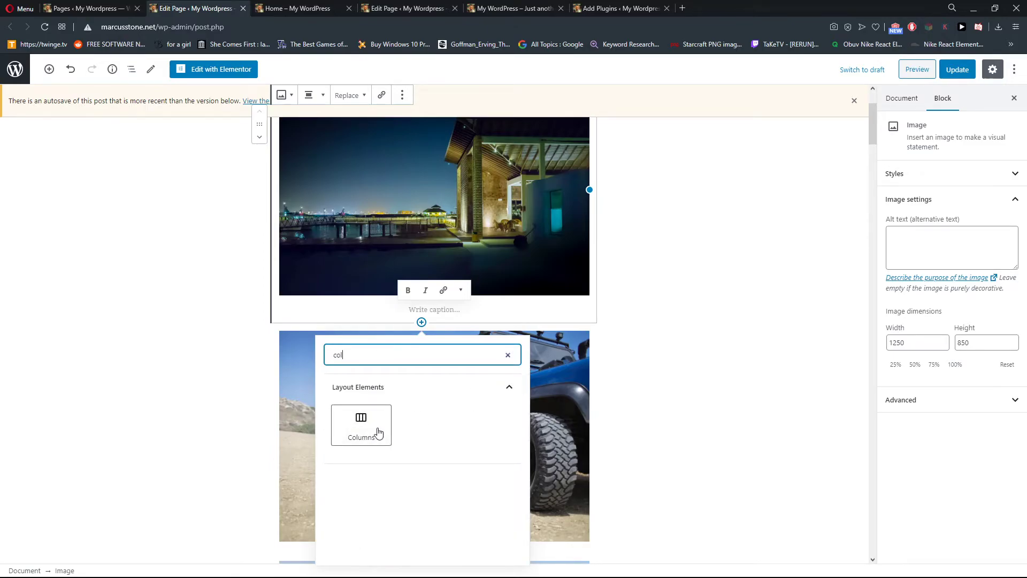
left_click(378, 432)
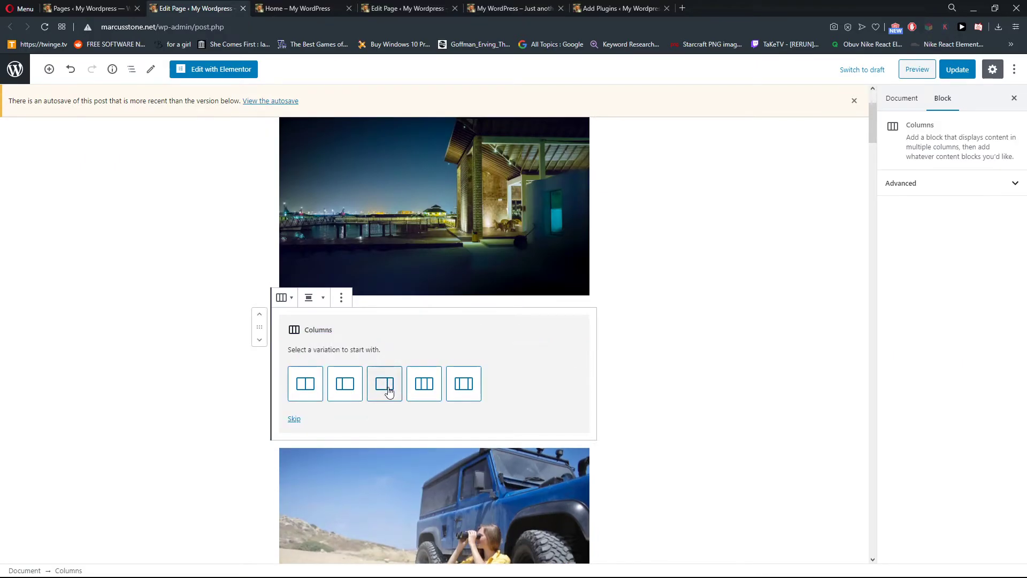
left_click(424, 384)
Add a Gallery block with the portrait photo to the middle column.
left_click(442, 333)
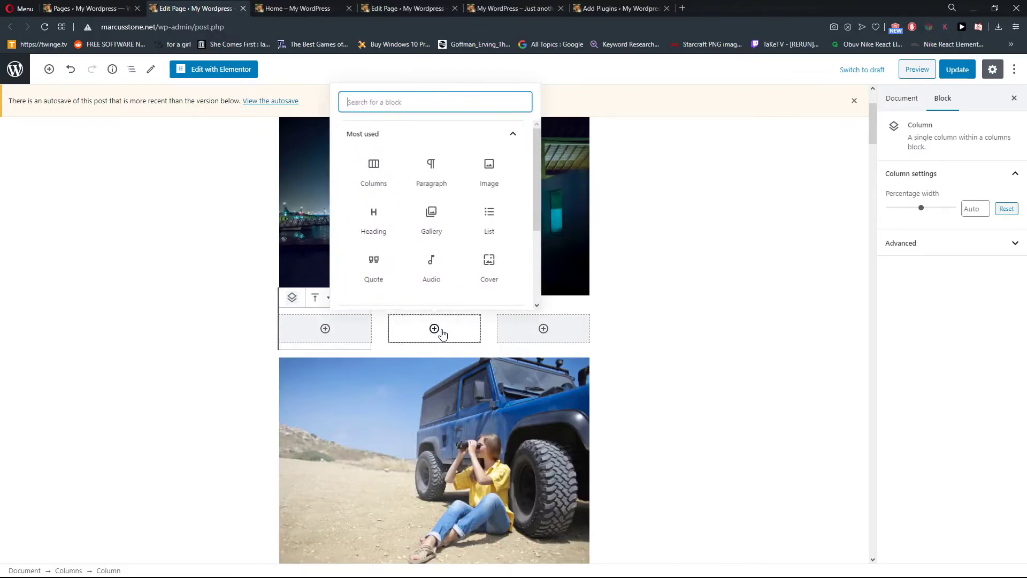
left_click(443, 213)
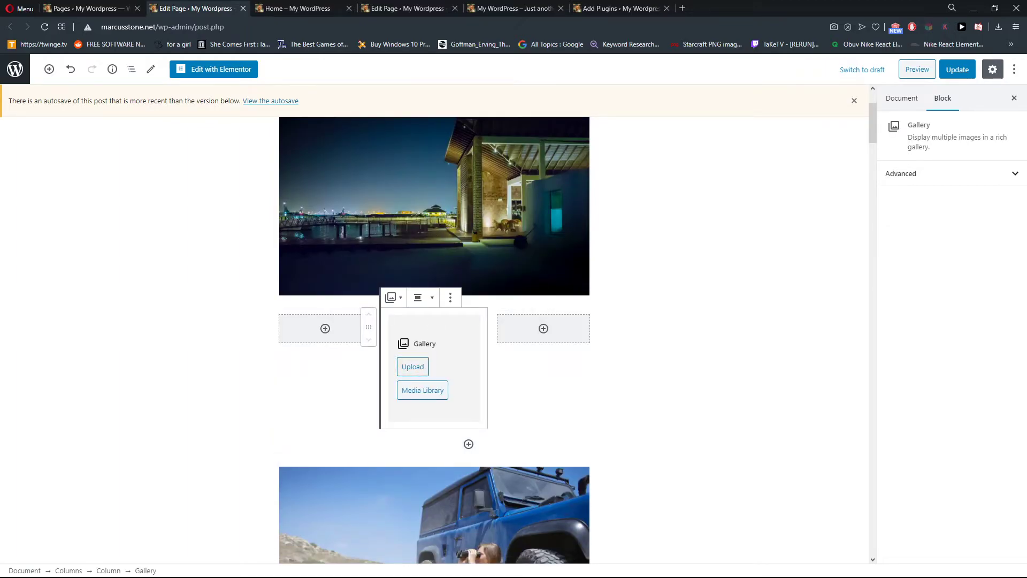
left_click(326, 329)
left_click(270, 220)
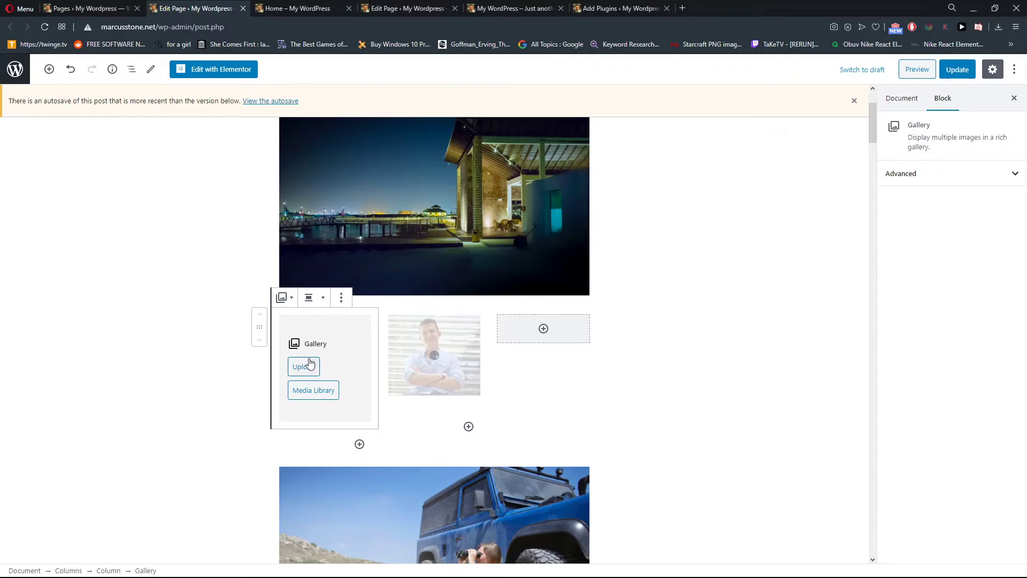
left_click(341, 298)
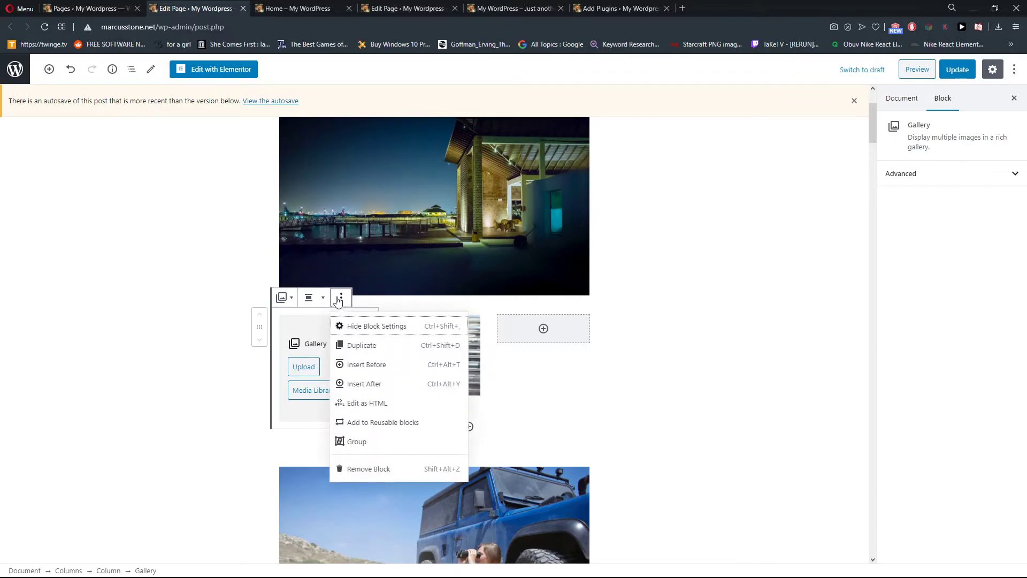
left_click(358, 469)
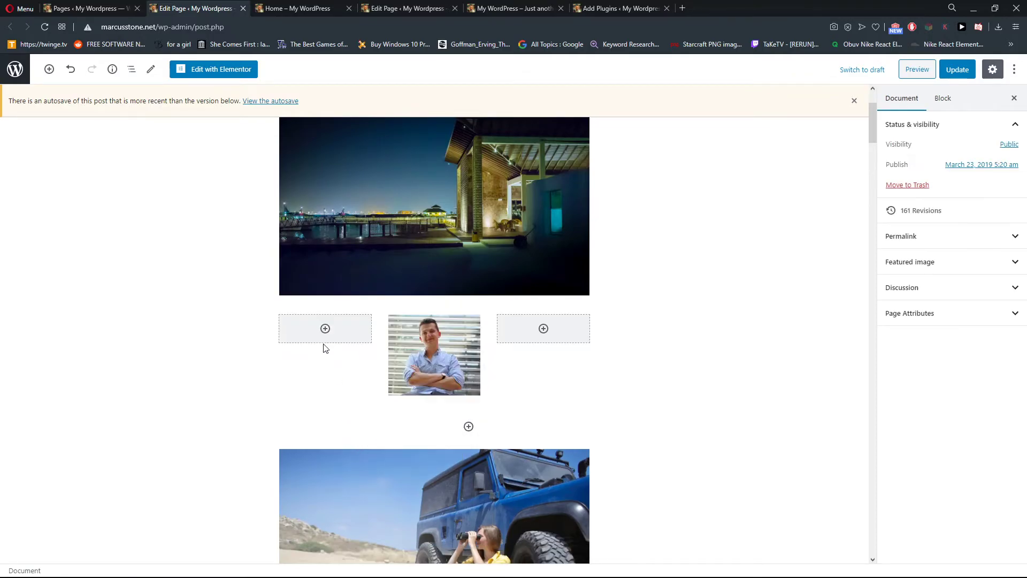
Add an Image block to the empty left column and upload the portrait photo into it.
left_click(327, 330)
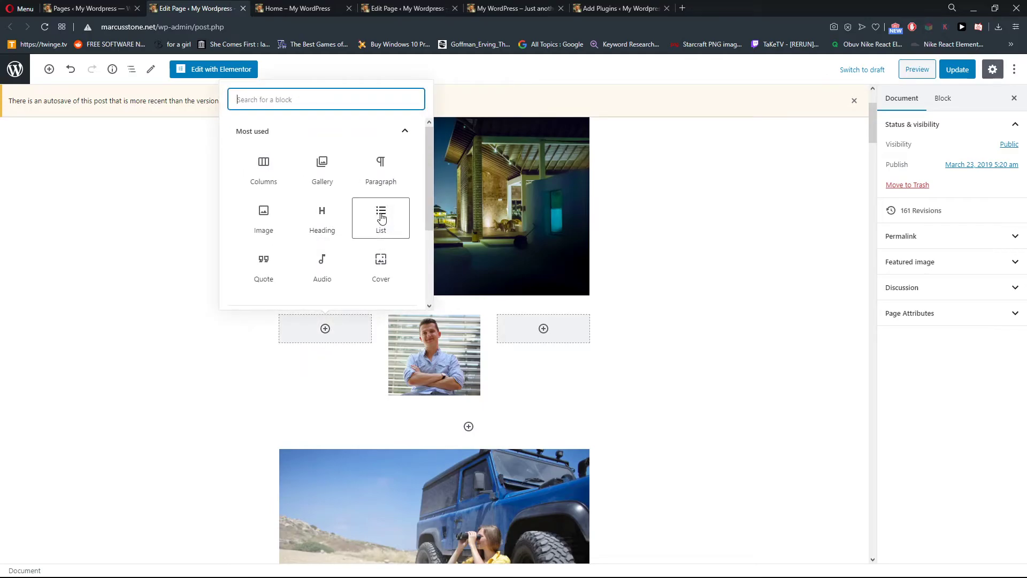
scroll(382, 217, "down", 2)
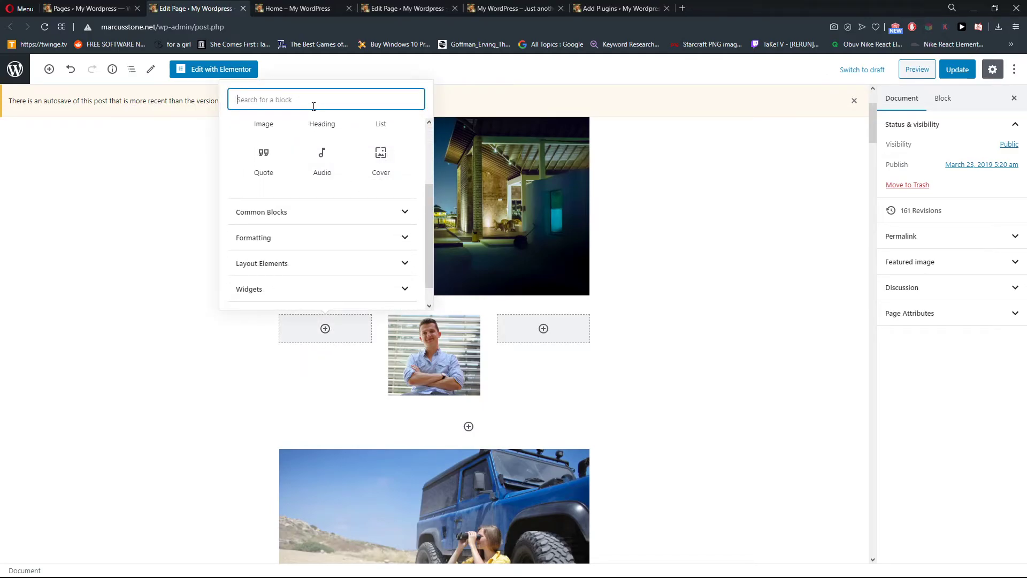
type("image")
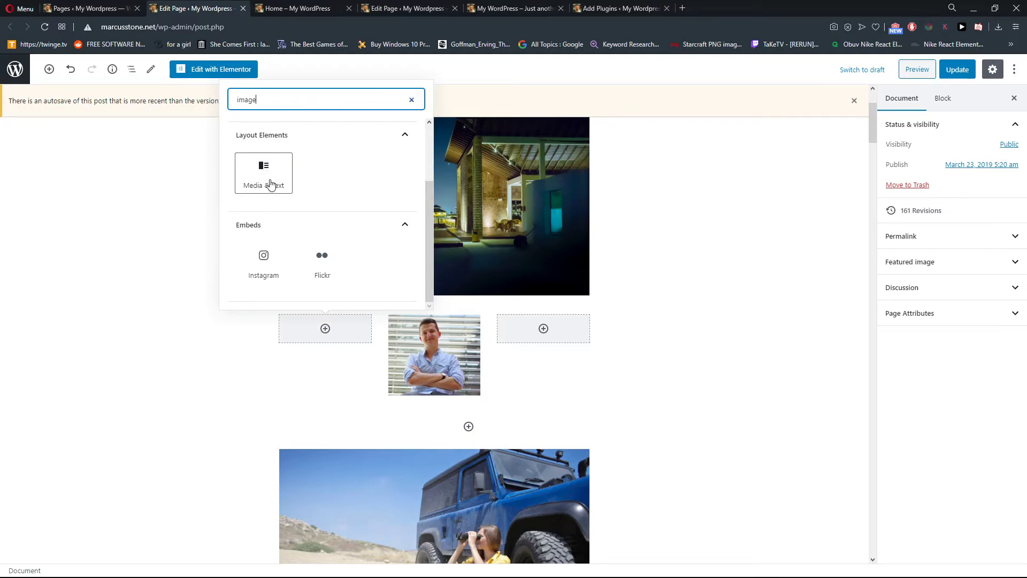
key("BackSpace")
key("BackSpace")
key("BackSpace")
key("BackSpace")
key("BackSpace")
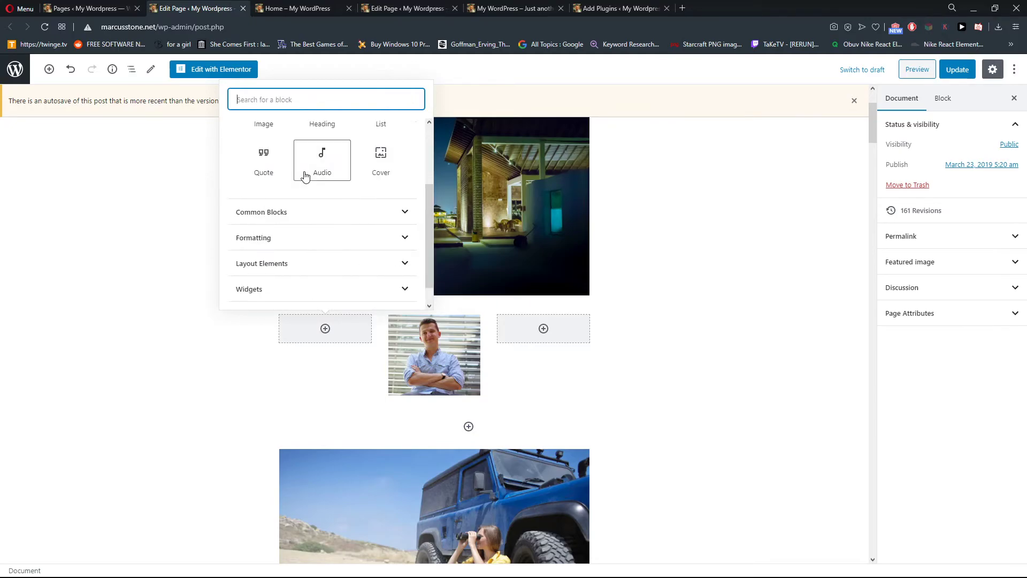
scroll(308, 174, "up", 2)
scroll(321, 214, "down", 2)
left_click(272, 126)
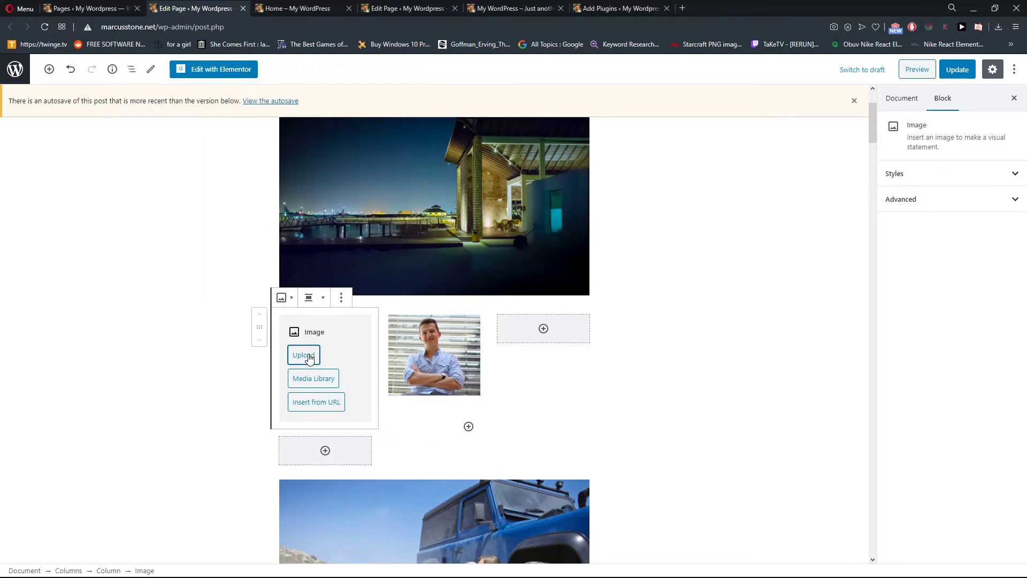
left_click(309, 359)
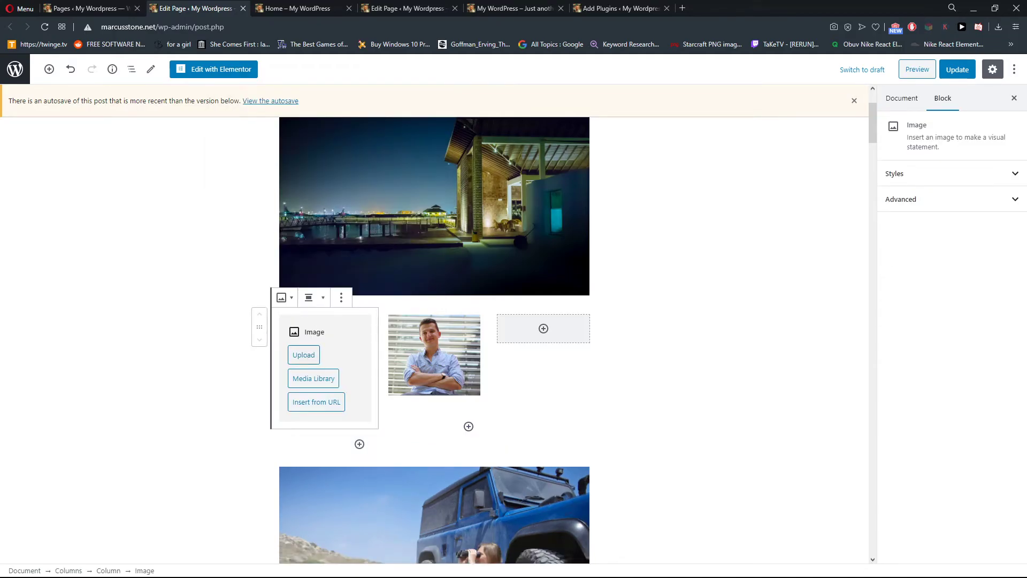
double_click(184, 130)
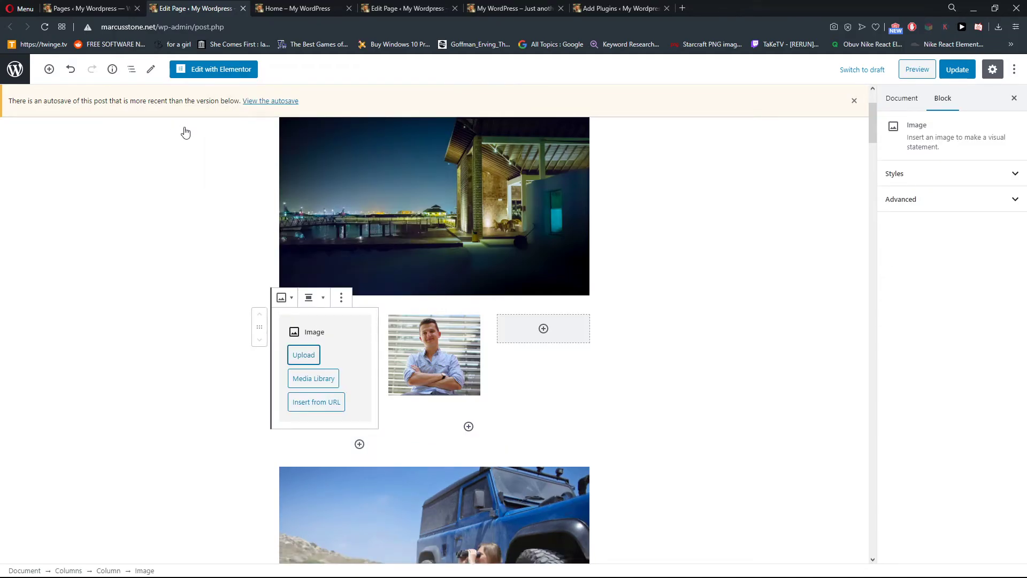
Add an Image block to the empty right column and upload the same portrait photo into it.
left_click(544, 330)
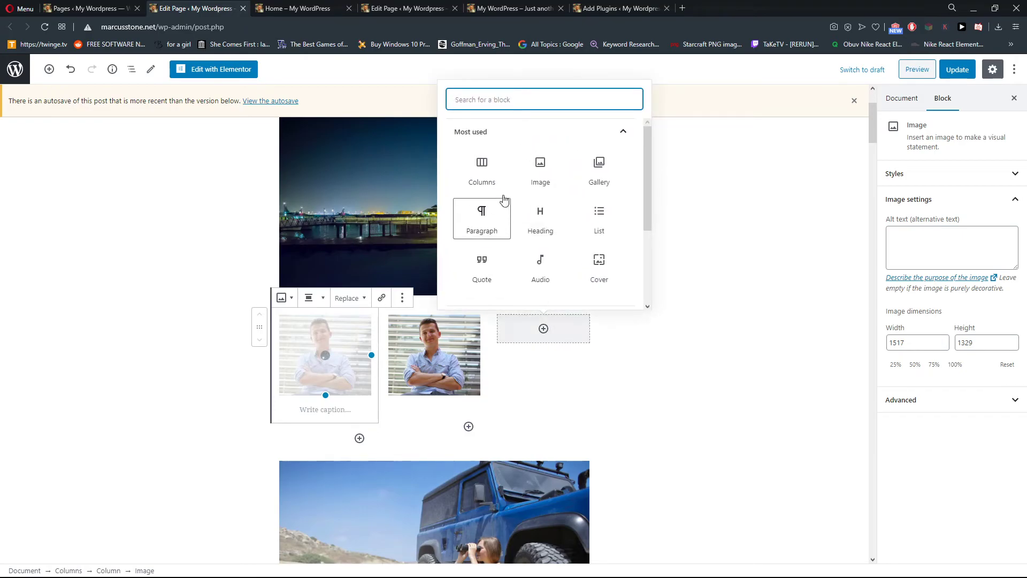
scroll(539, 226, "down", 2)
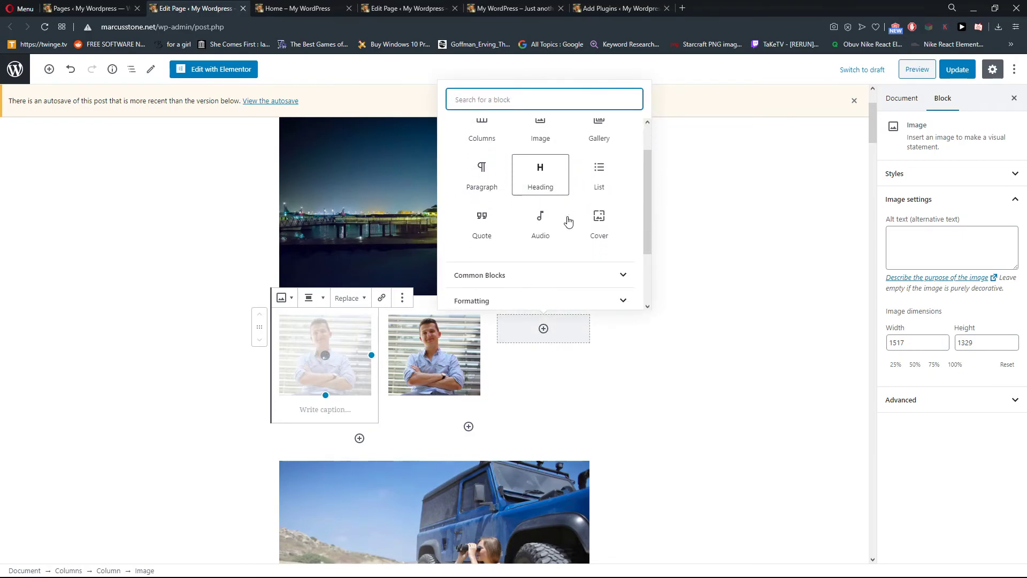
scroll(539, 228, "up", 2)
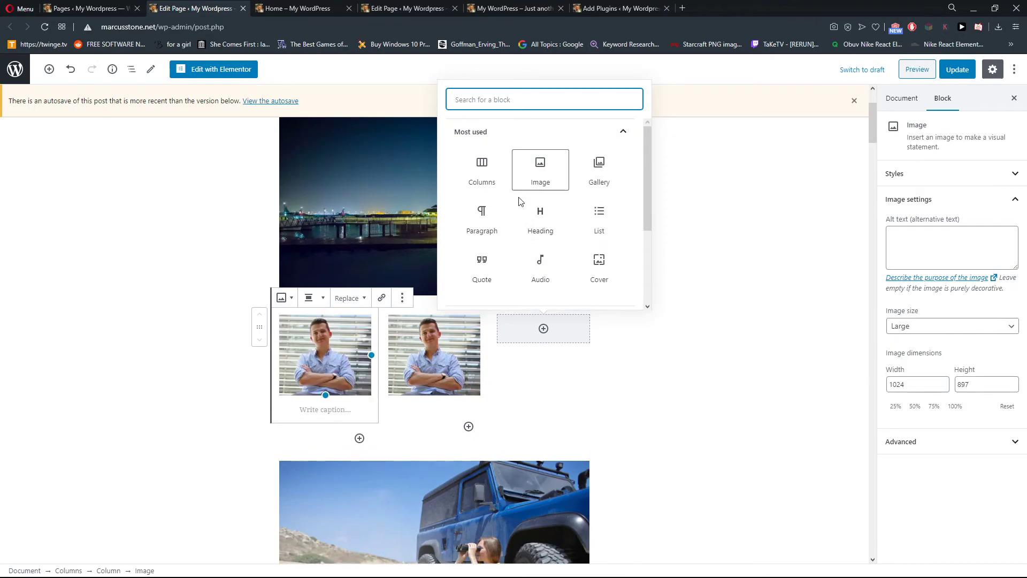
scroll(516, 224, "down", 1)
left_click(544, 130)
left_click(522, 356)
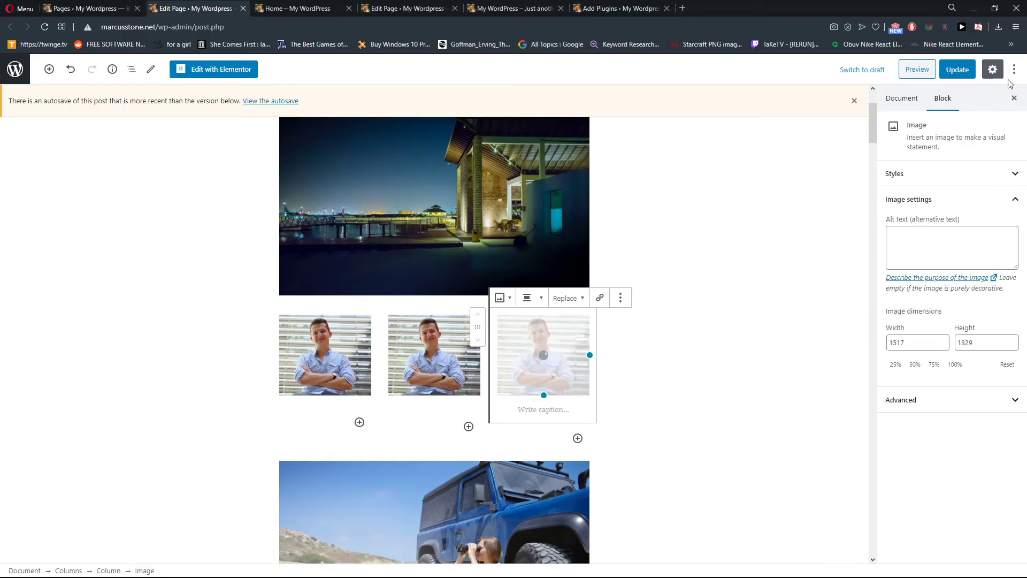
Update the page and check the three-column photo row between the house and jeep images on the live Home page.
left_click(966, 75)
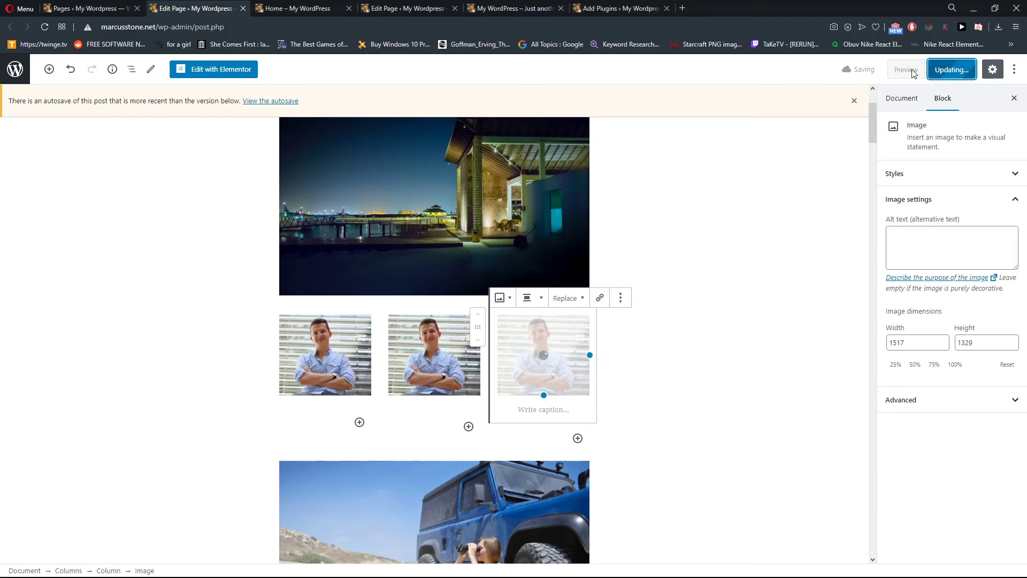
left_click(912, 73)
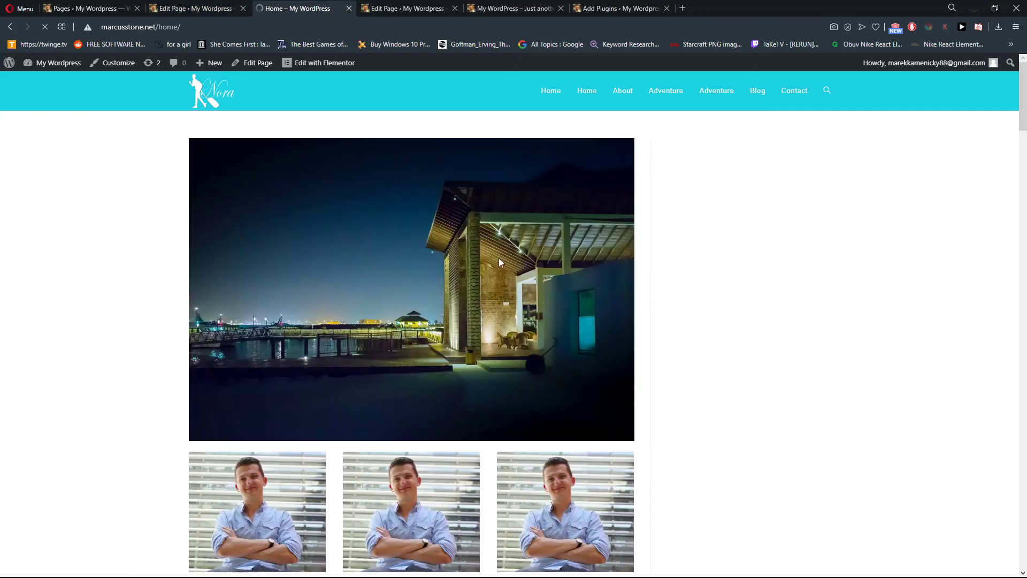
scroll(375, 326, "down", 4)
scroll(348, 321, "down", 2)
scroll(335, 317, "up", 1)
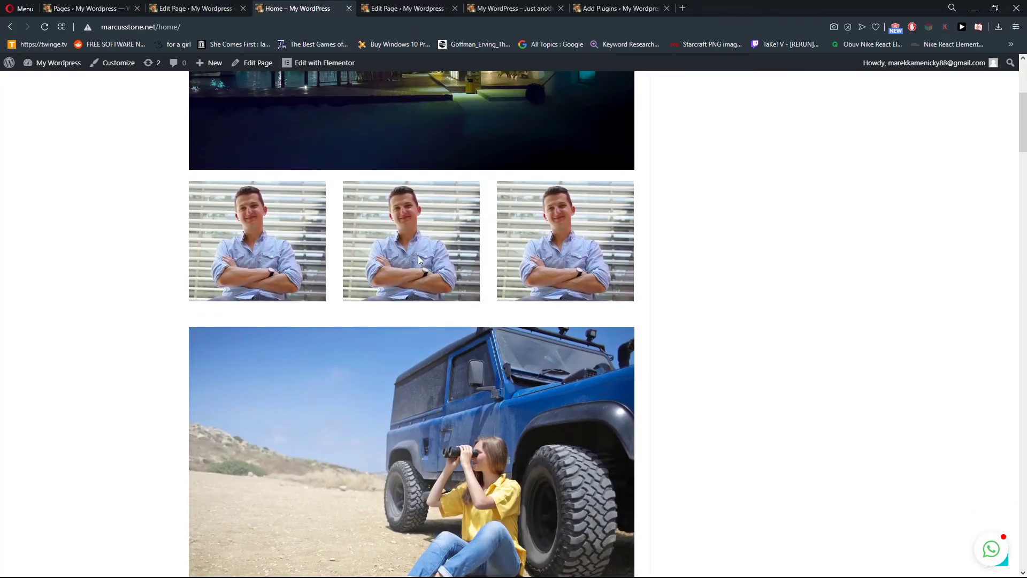